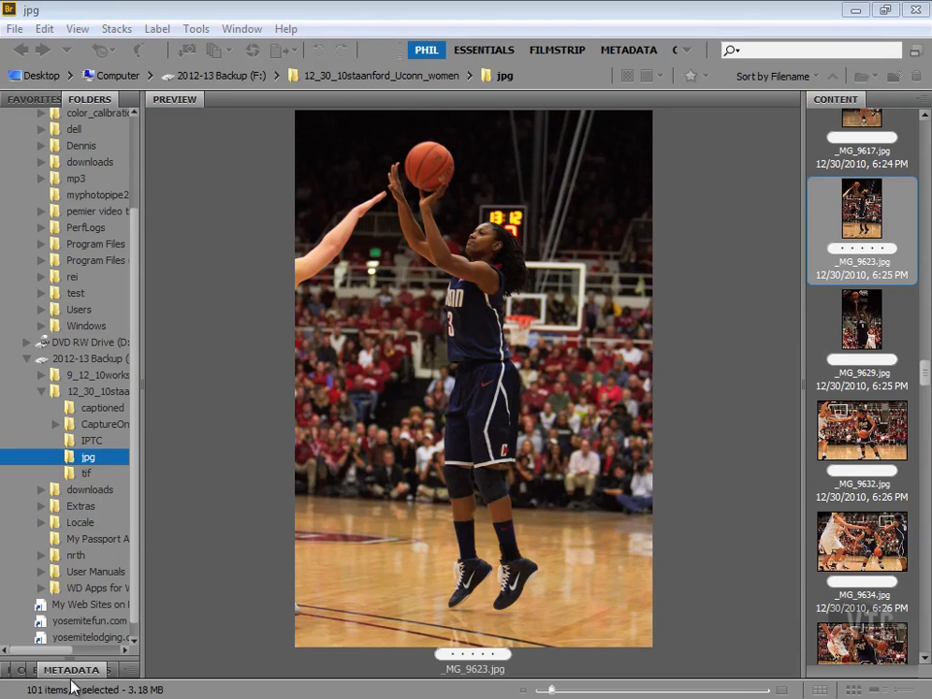
Select every photo in the jpg folder, from _MG_0031.jpg through _W5E7147.jpg.
left_click_drag(921, 375, 921, 131)
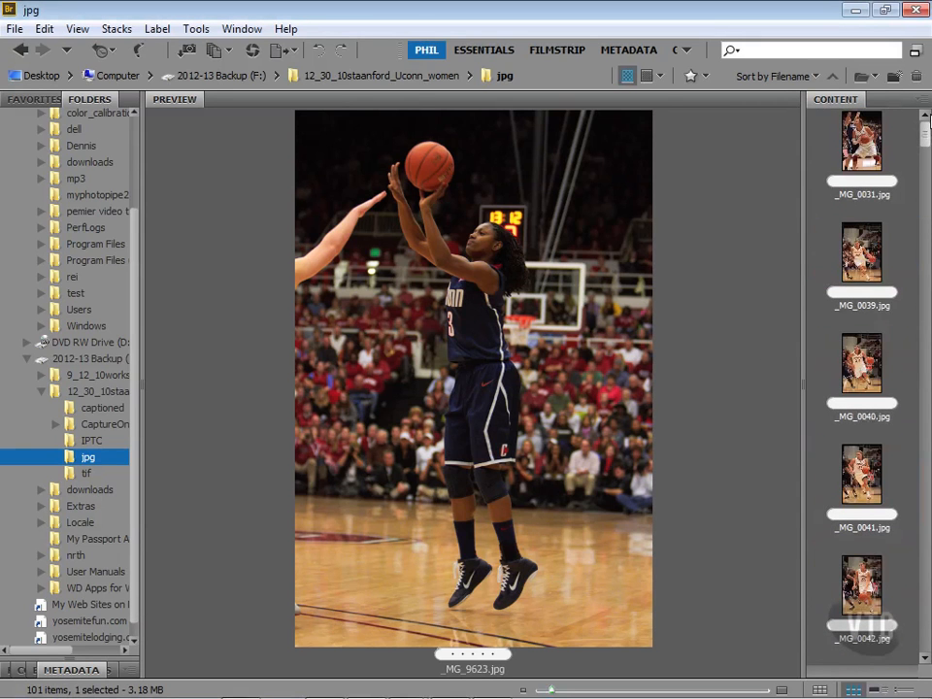
left_click(862, 141)
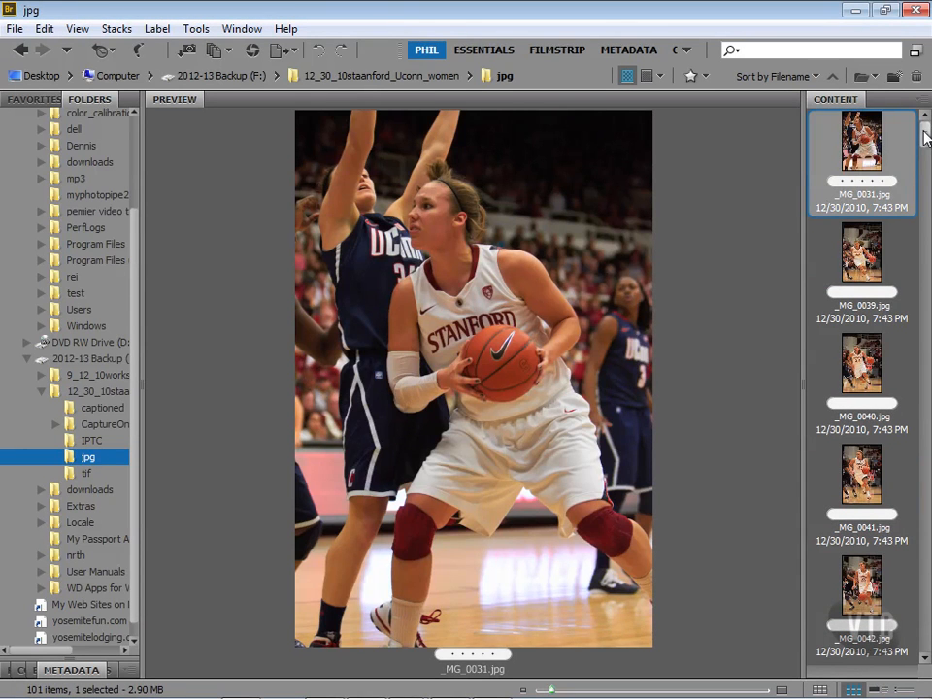
scroll(862, 291, "down", 10)
scroll(840, 587, "down", 15)
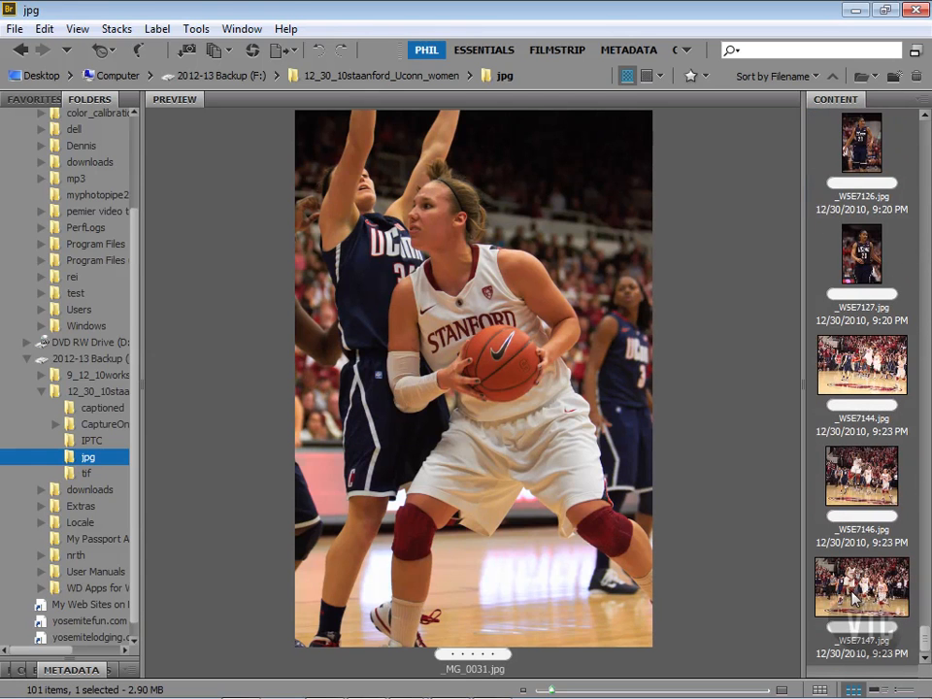
left_click(863, 585, "shift")
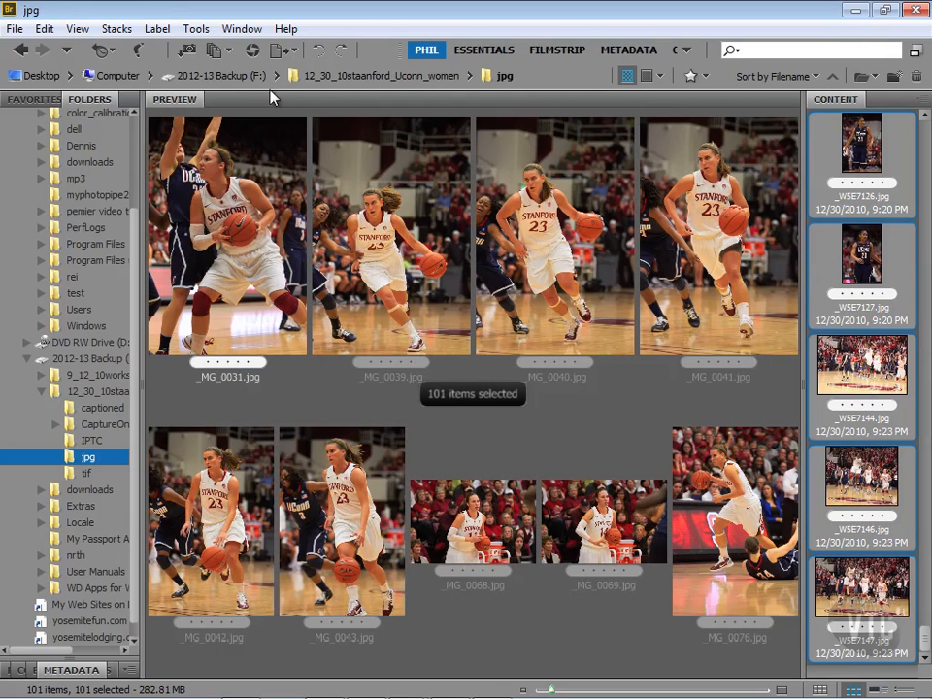
Open Batch Rename for the selected photos and set the destination to copy to another folder, C:\basketball shots.
left_click(196, 29)
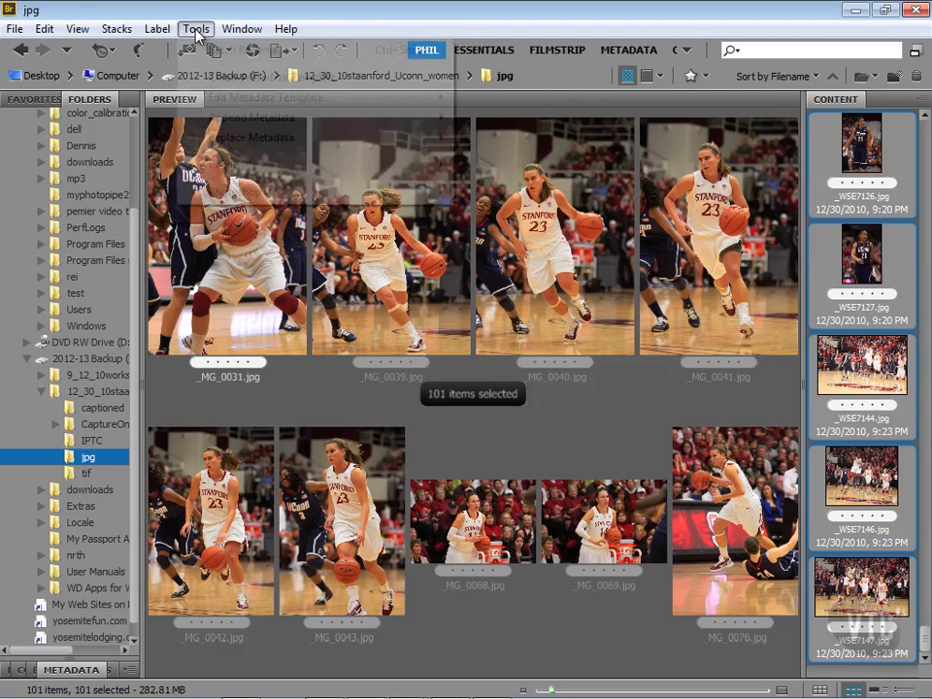
left_click(224, 50)
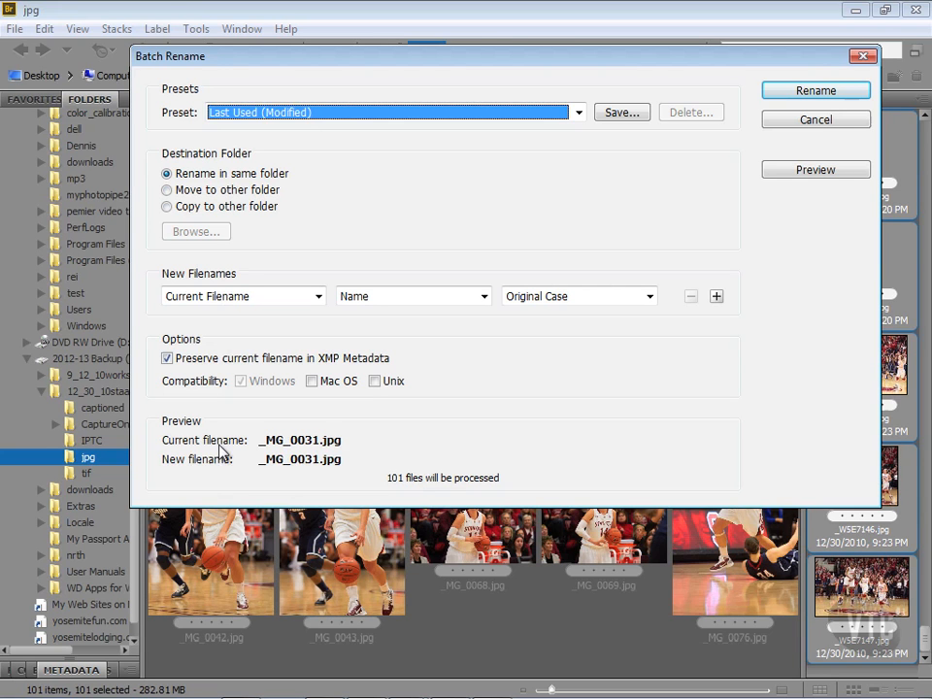
left_click(302, 221)
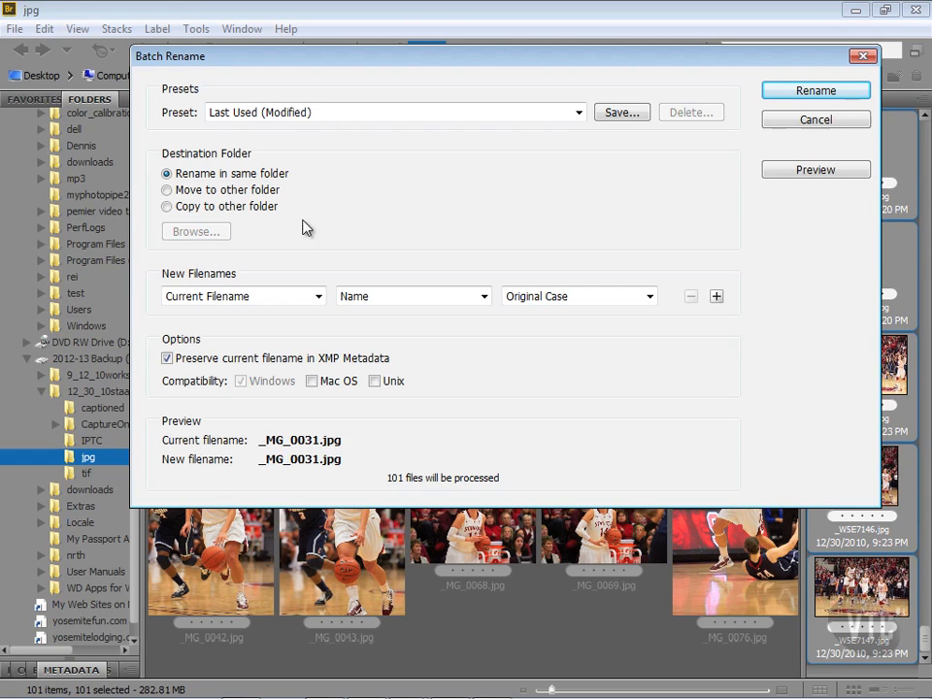
left_click(168, 206)
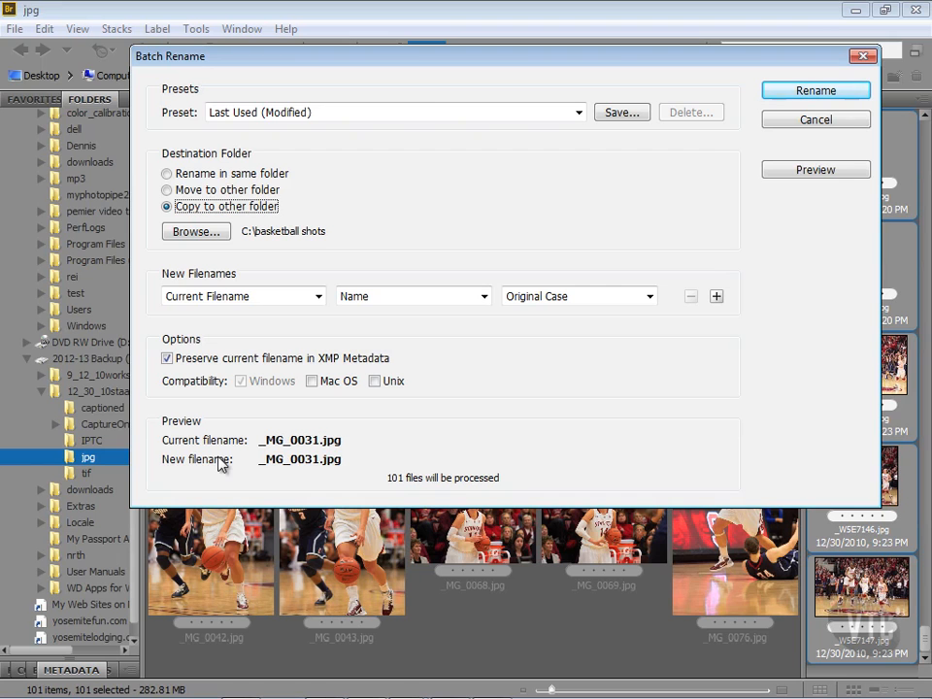
Make the first element of the new filenames the text "stan-uconn" in place of the current filename.
left_click(319, 297)
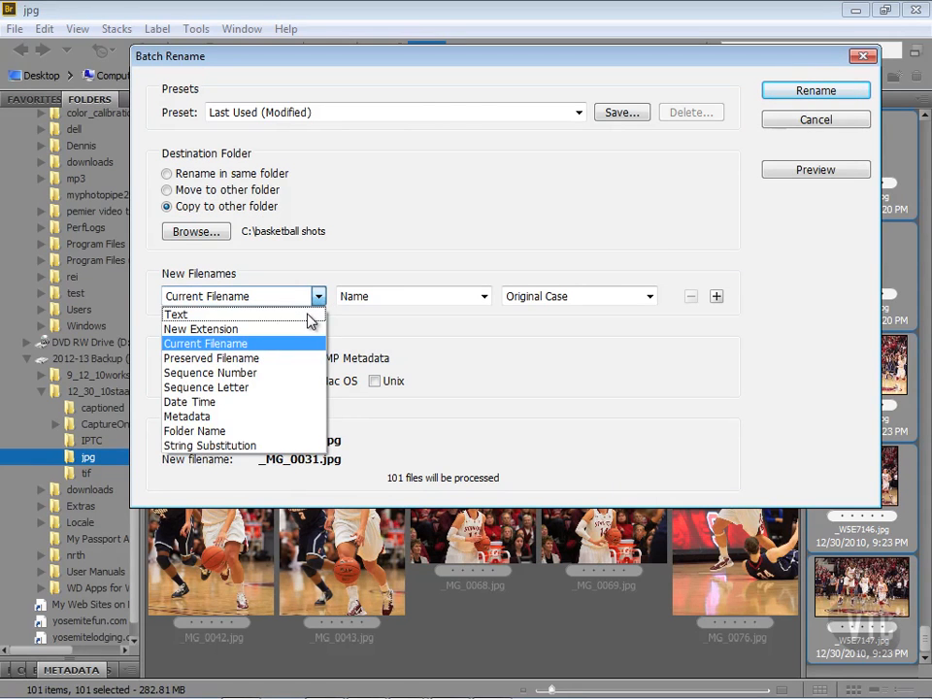
left_click(308, 314)
left_click(366, 295)
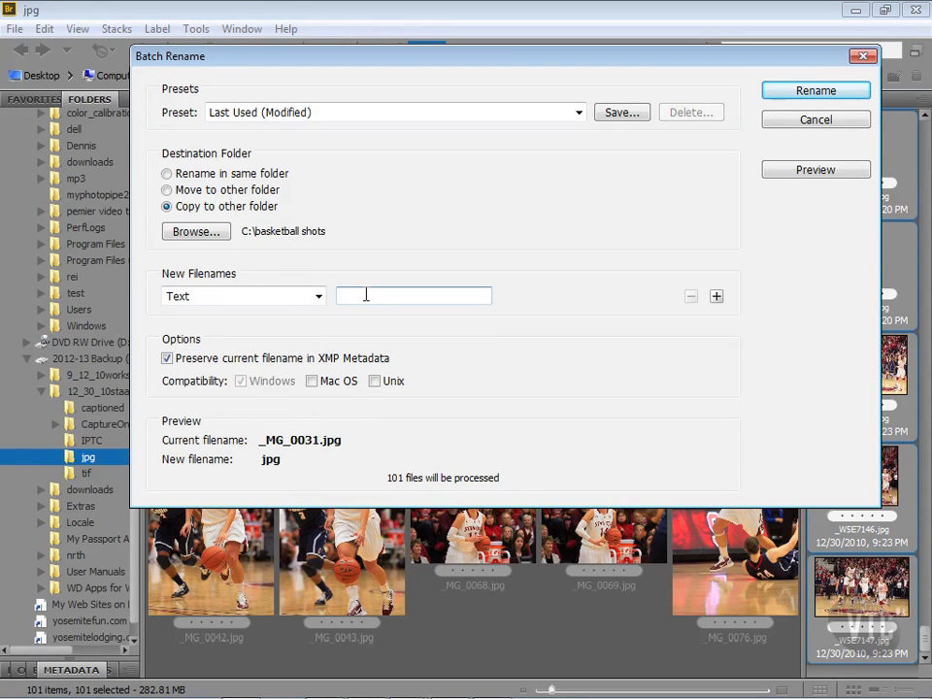
type("stan-u")
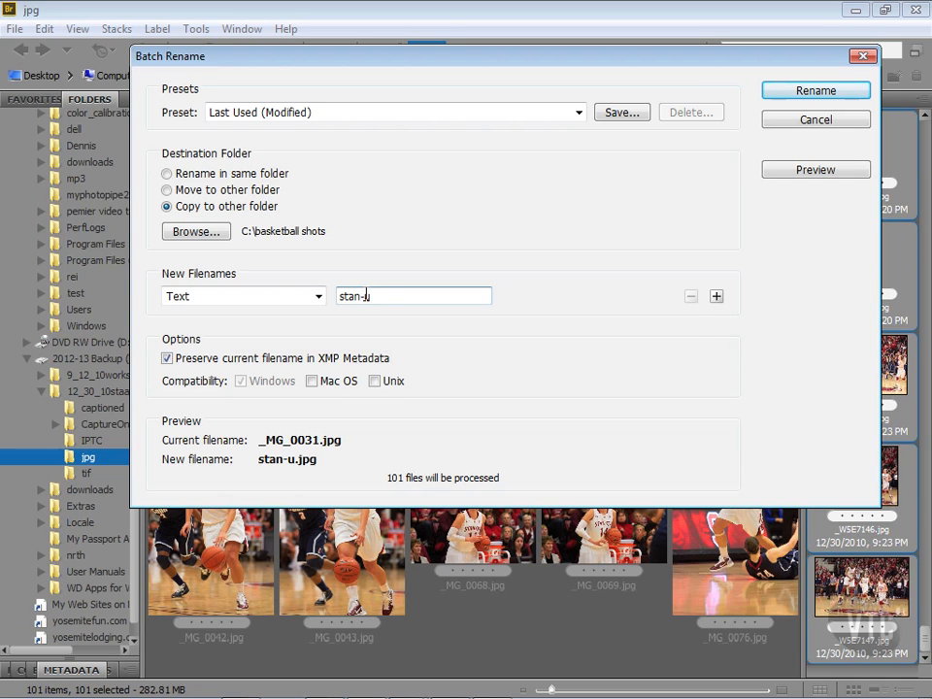
type("conn")
Add a second text element, "PH12412-", to the new filenames.
left_click(716, 296)
left_click(319, 325)
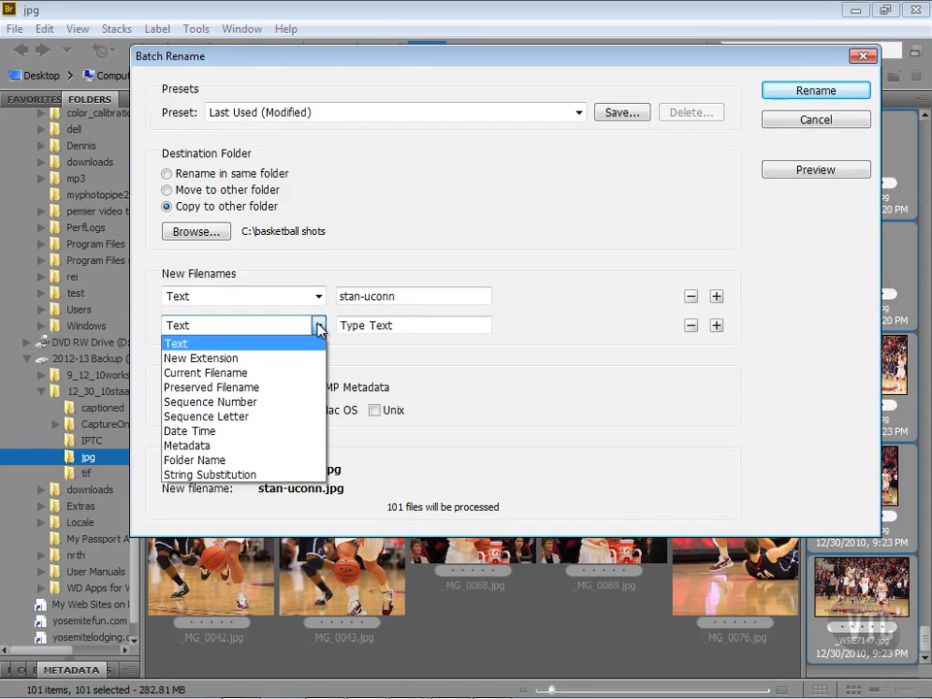
left_click(318, 326)
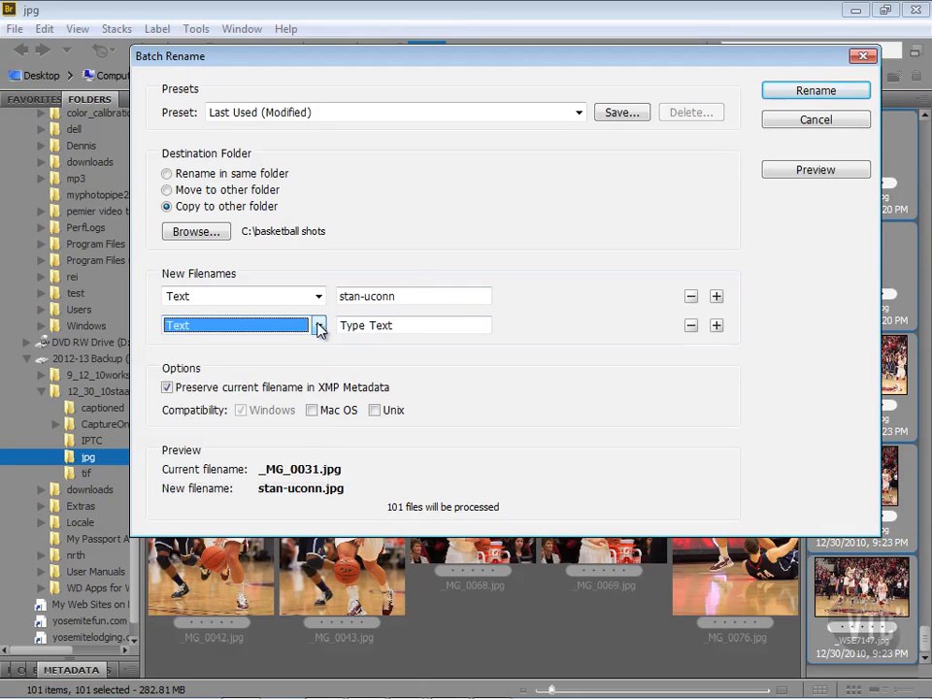
left_click(409, 325)
type("PH")
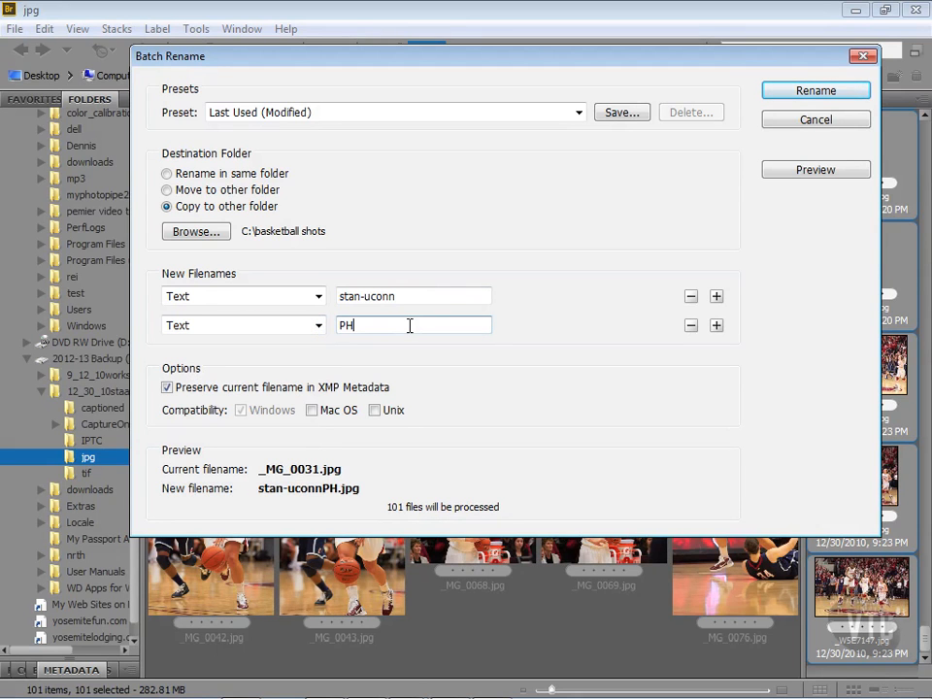
type("12412-")
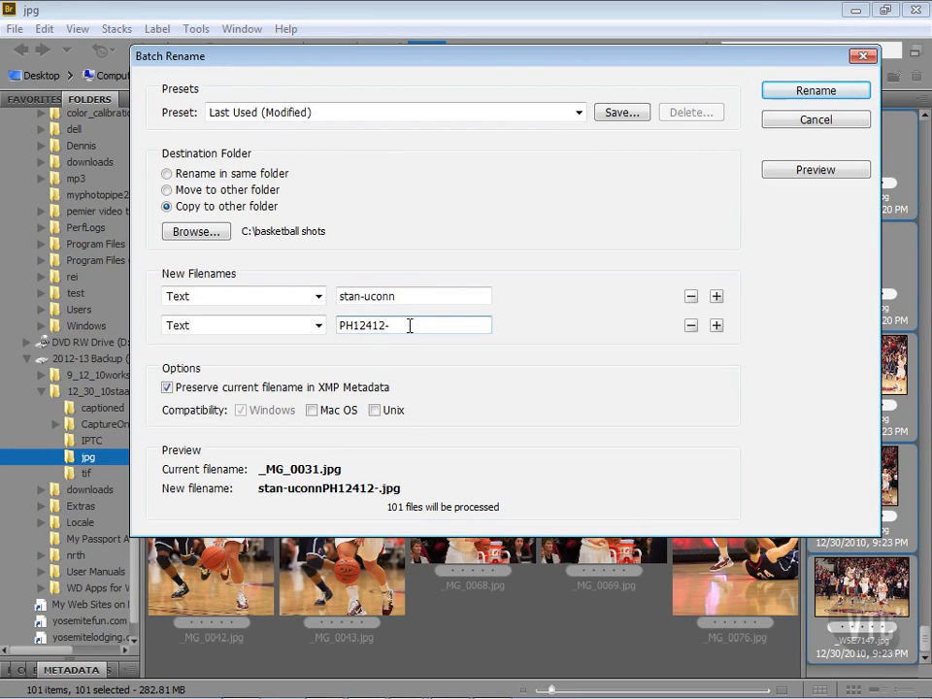
Add a three-digit sequence number starting at 1 as the third element of the new filenames.
left_click(717, 326)
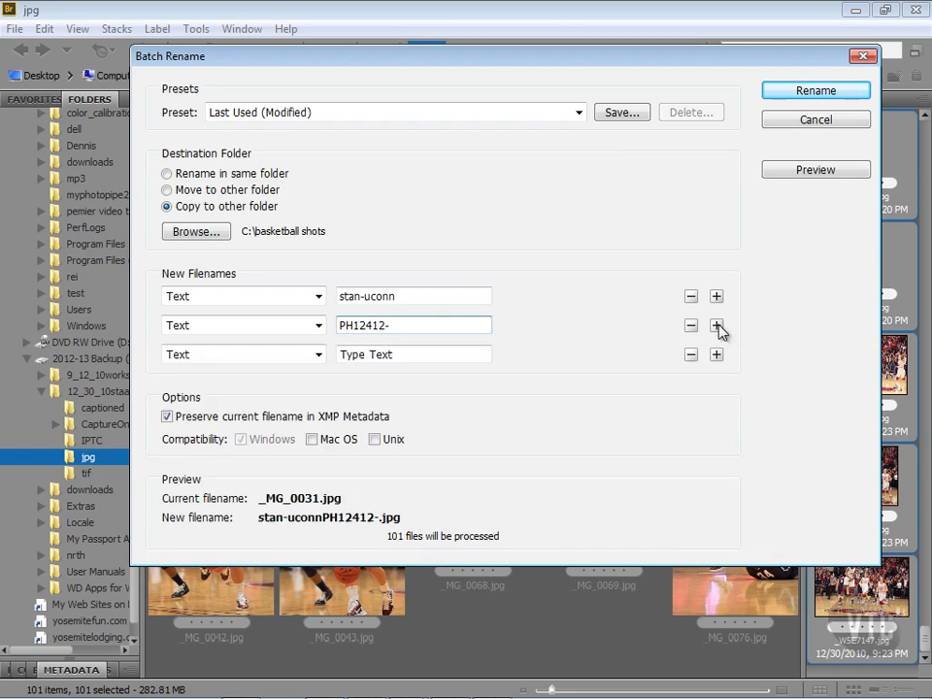
left_click(317, 355)
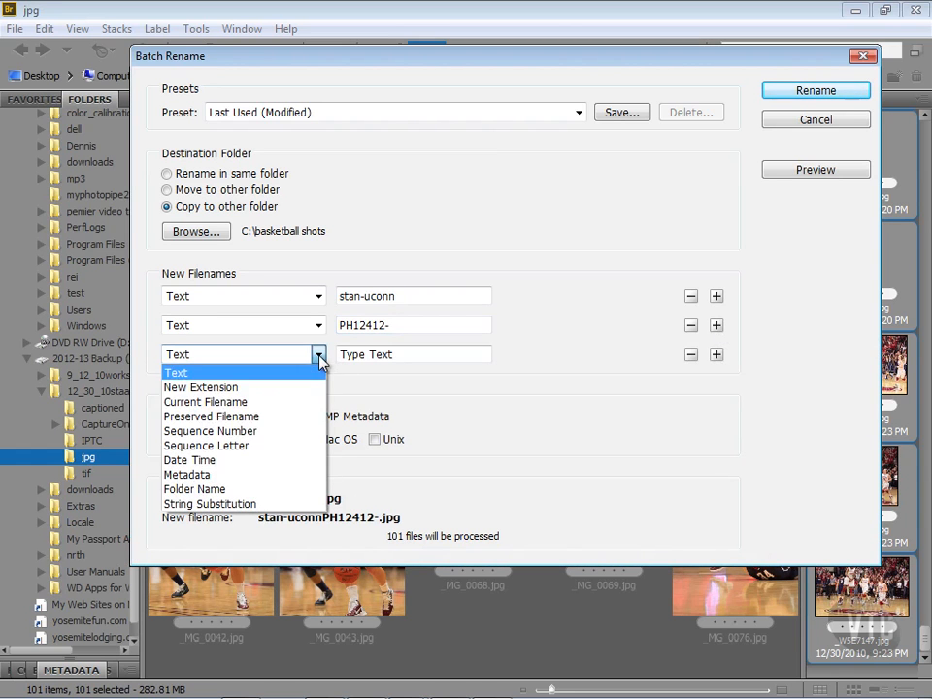
left_click(300, 433)
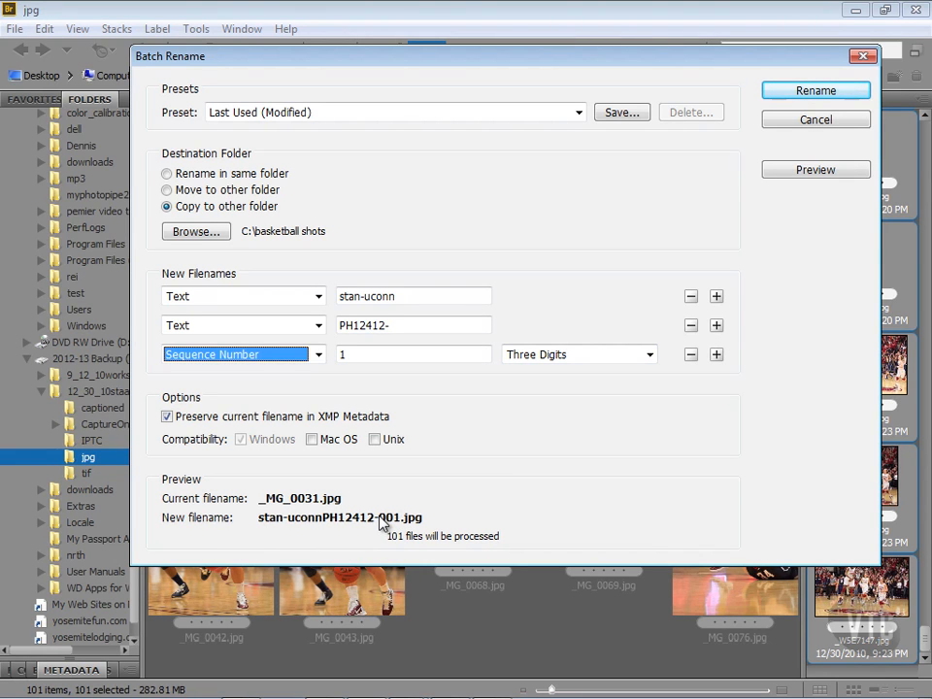
Save the rename settings as a preset named "stan-uconn" and check for it among the available presets.
left_click(619, 114)
type("stan-")
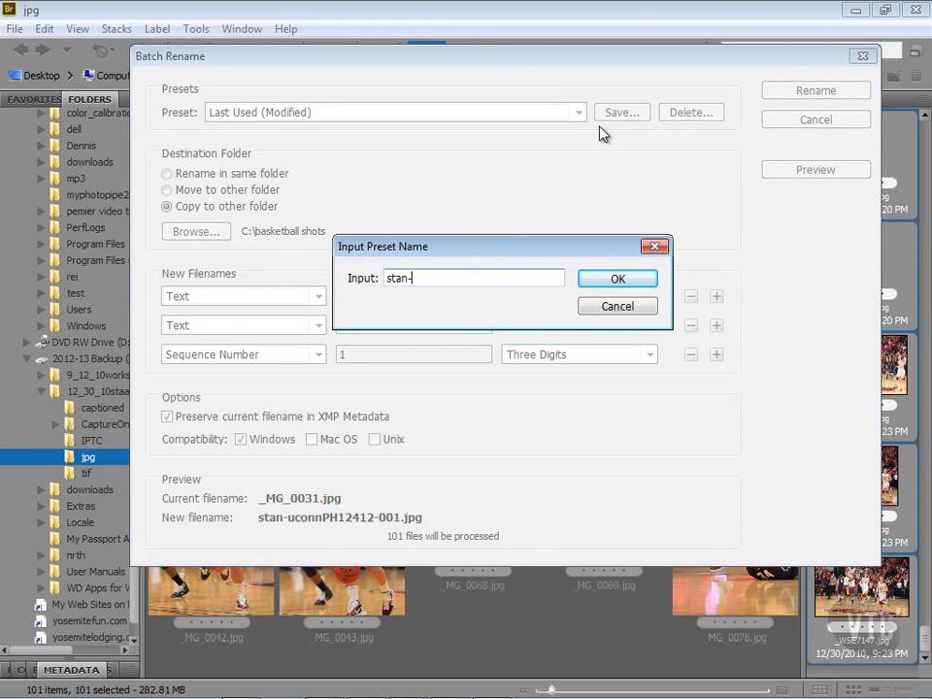
type("uconn")
left_click(613, 283)
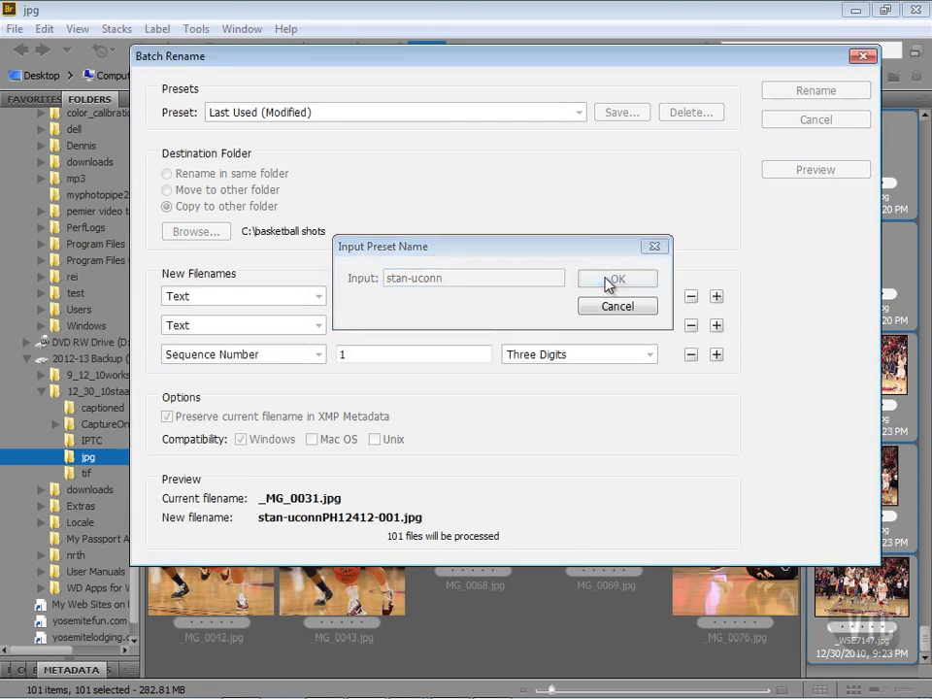
left_click(578, 112)
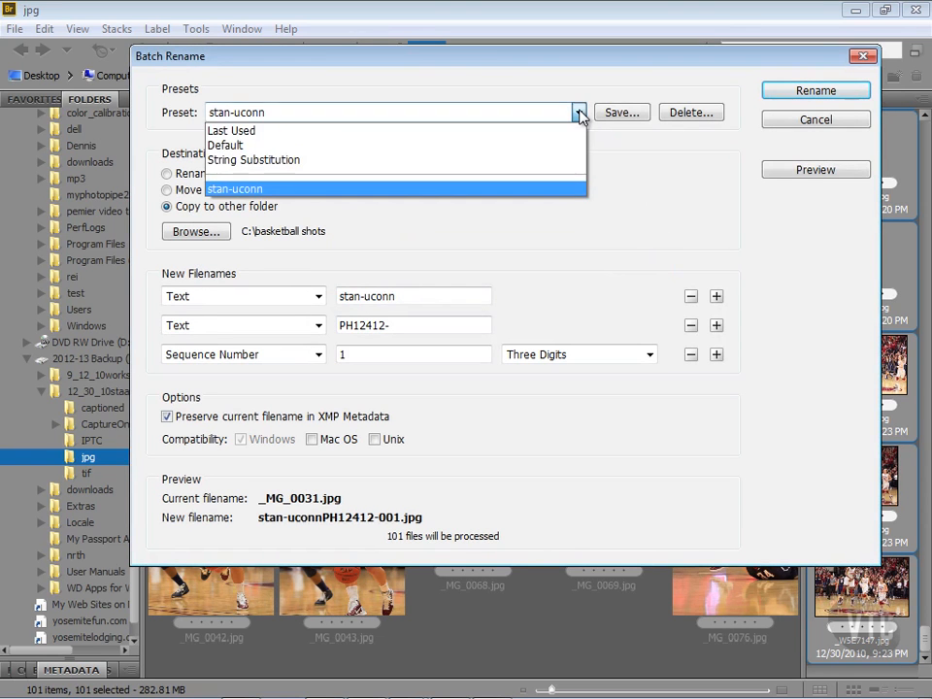
left_click(579, 112)
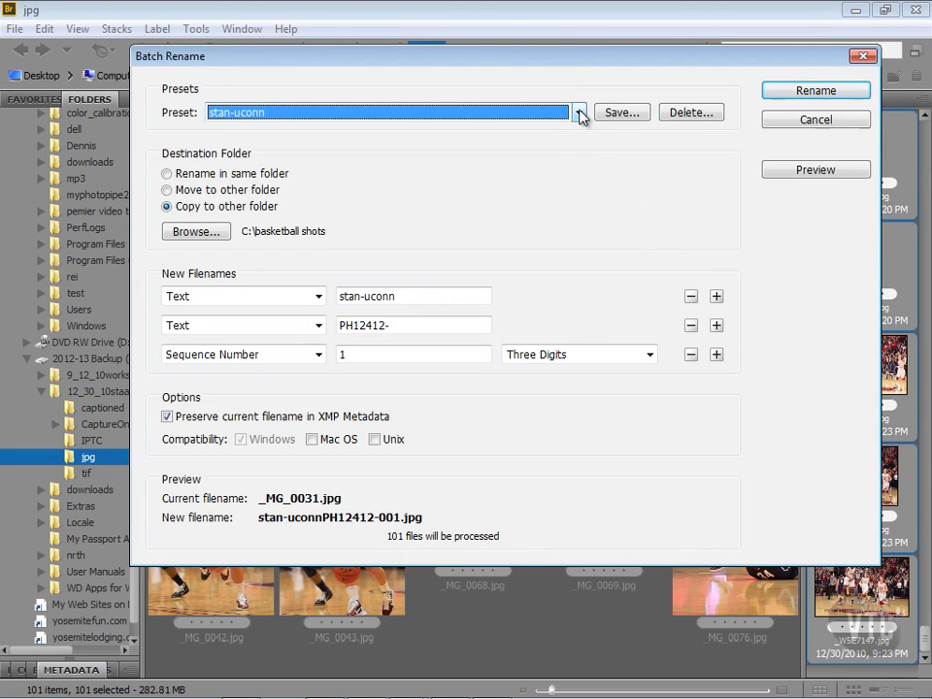
Run the batch rename and open the basketball shots folder on Local Disk (C:).
left_click(811, 92)
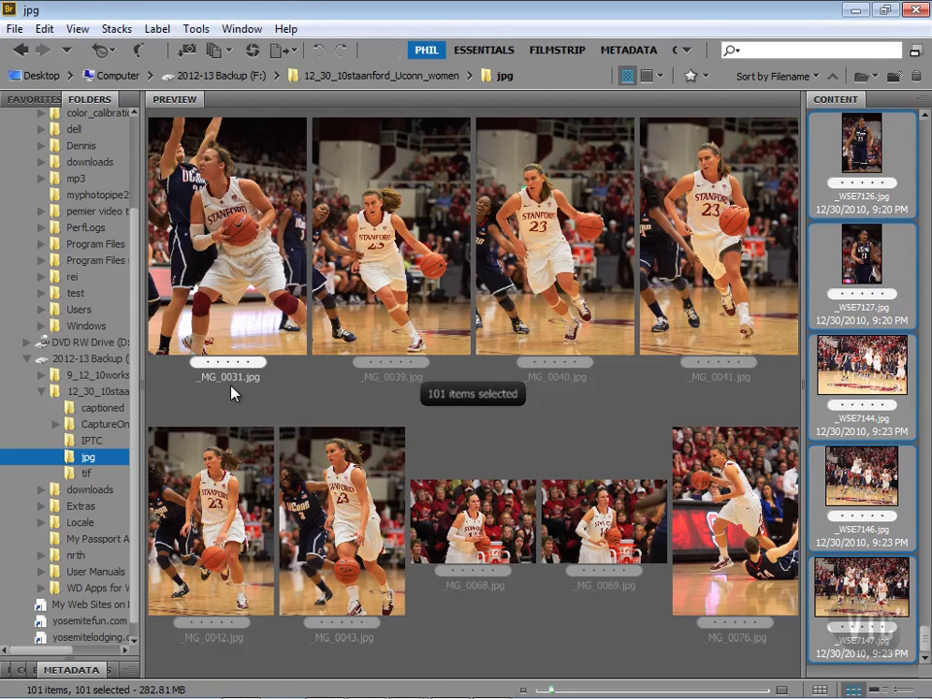
left_click_drag(138, 383, 131, 269)
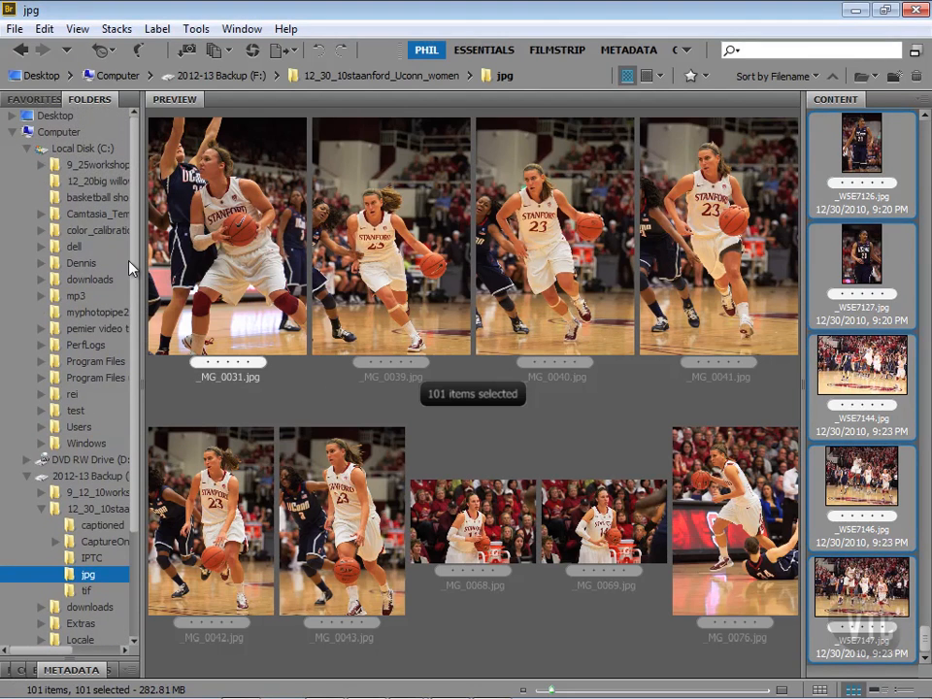
left_click(28, 149)
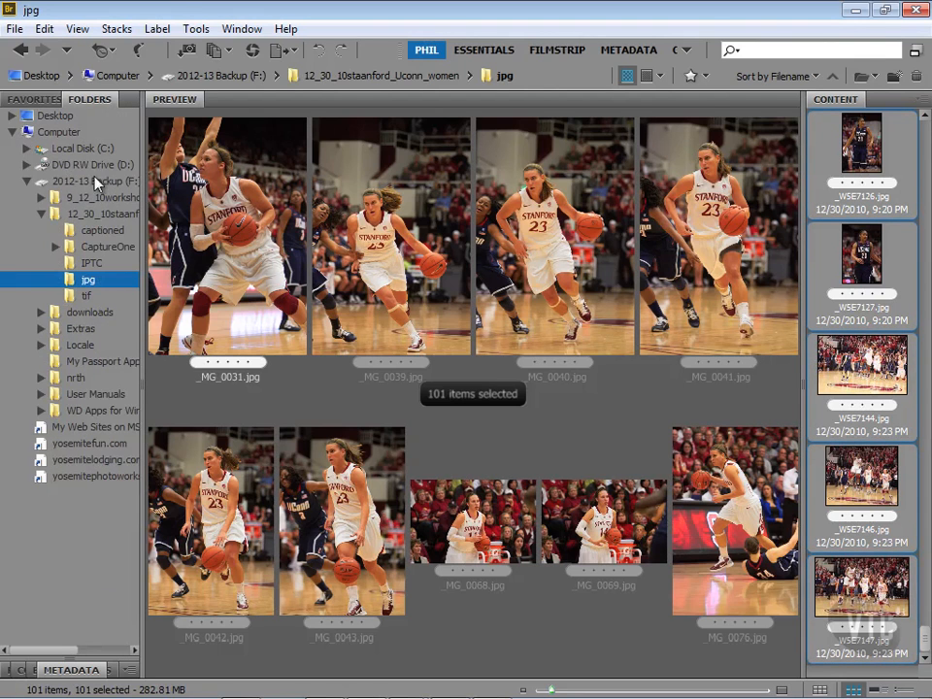
left_click(73, 198)
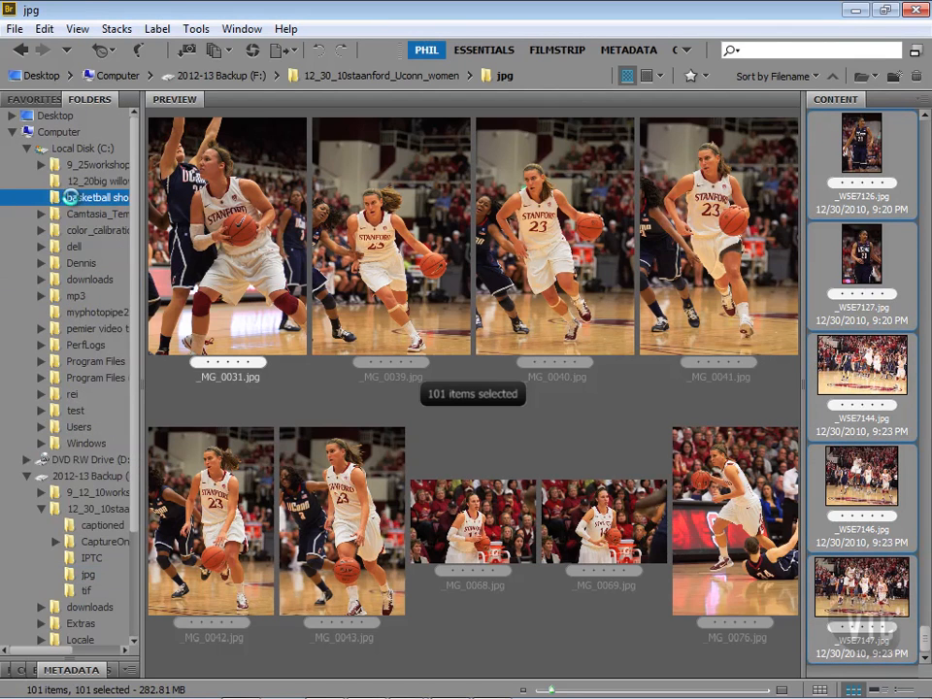
Preview the first seven renamed photos one after another and examine their new sequential filenames.
left_click(870, 170)
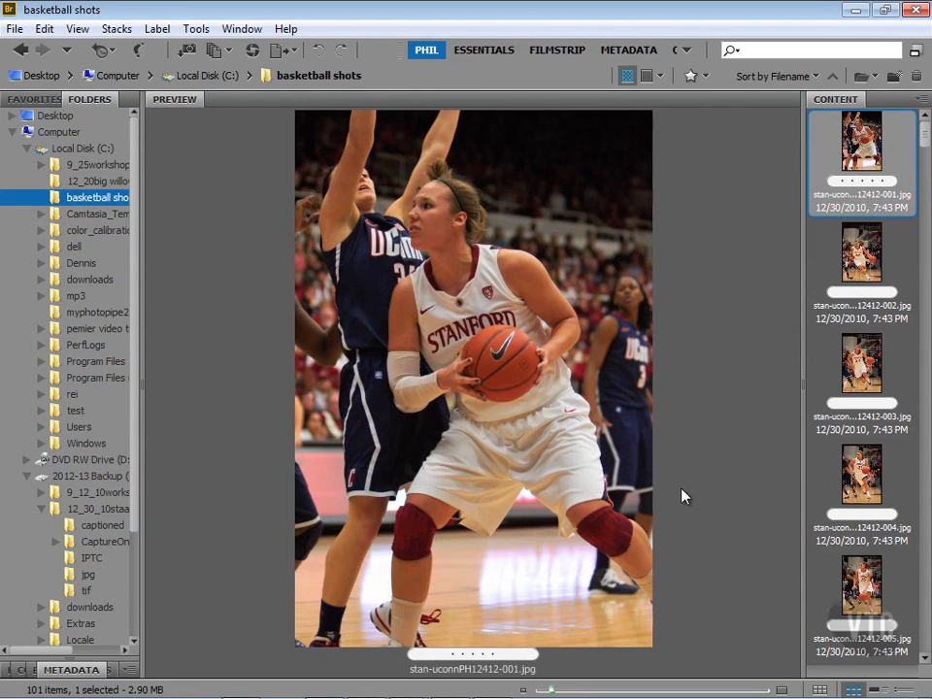
left_click(866, 254)
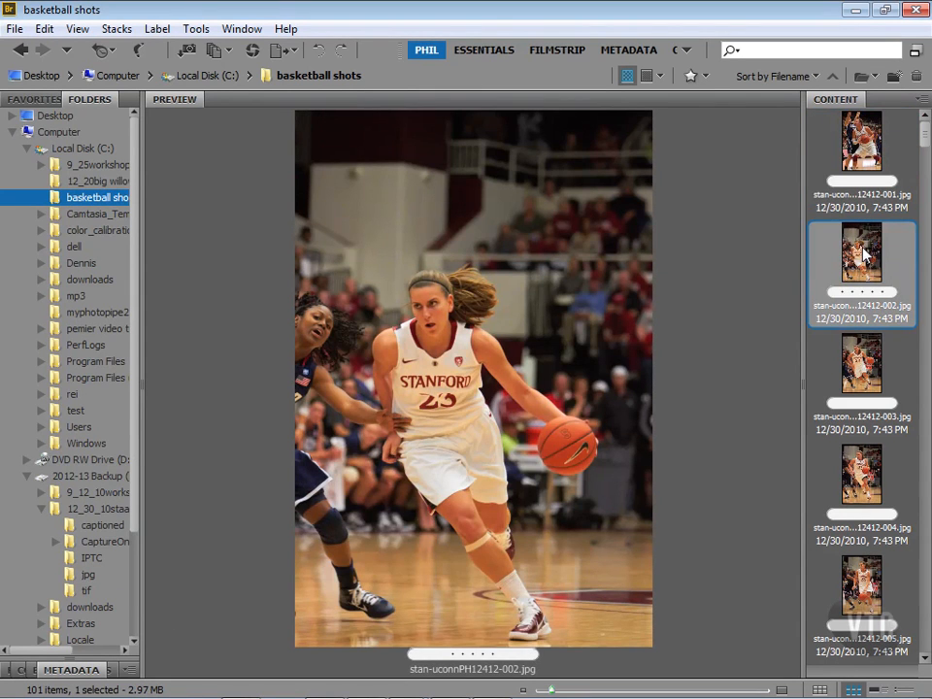
key("Down")
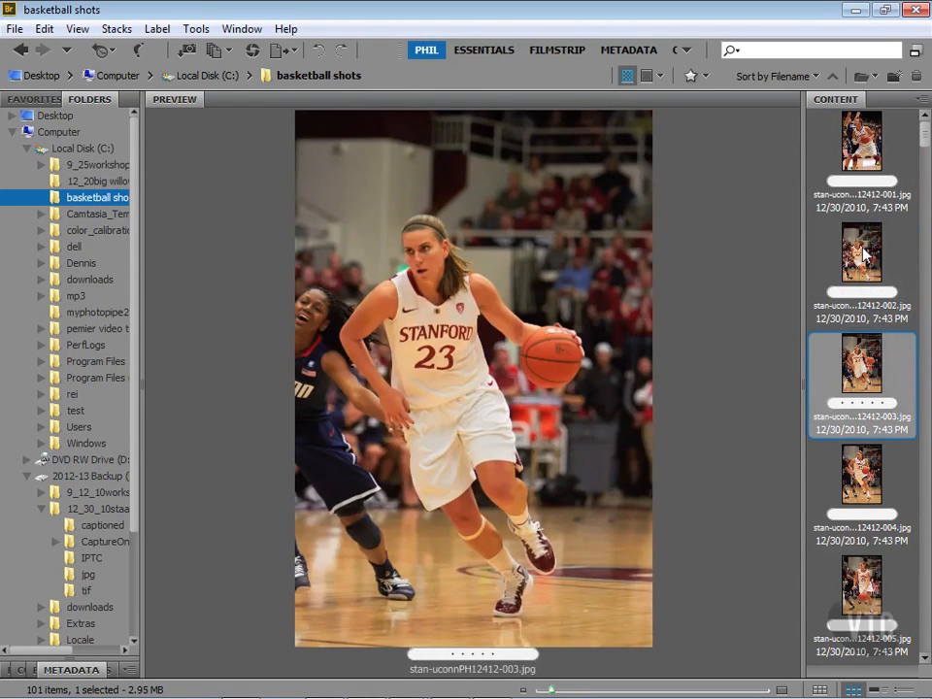
key("Down")
key("Down")
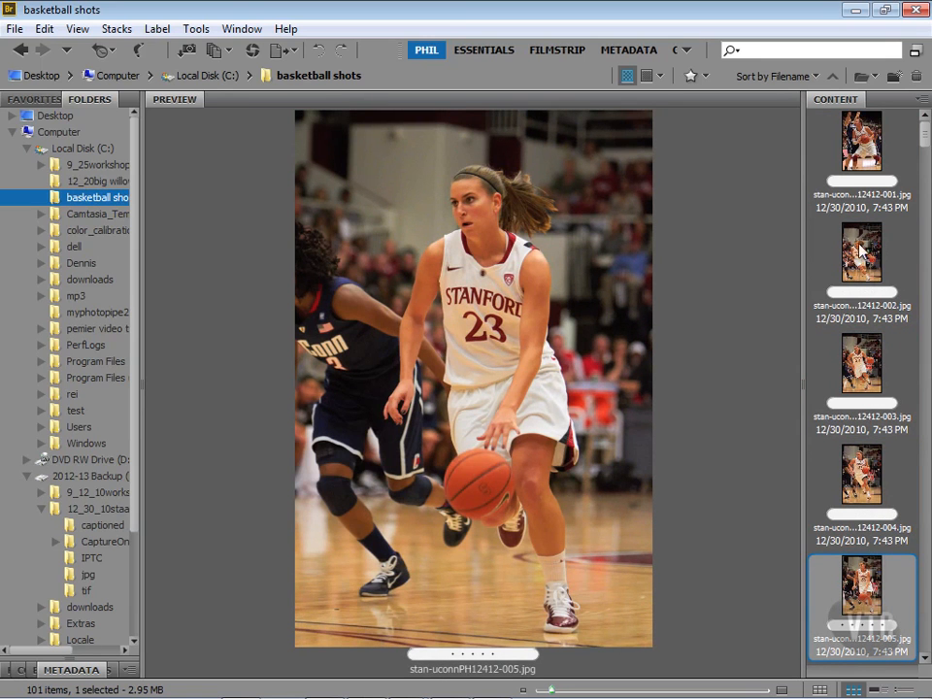
key("Down")
key("Down")
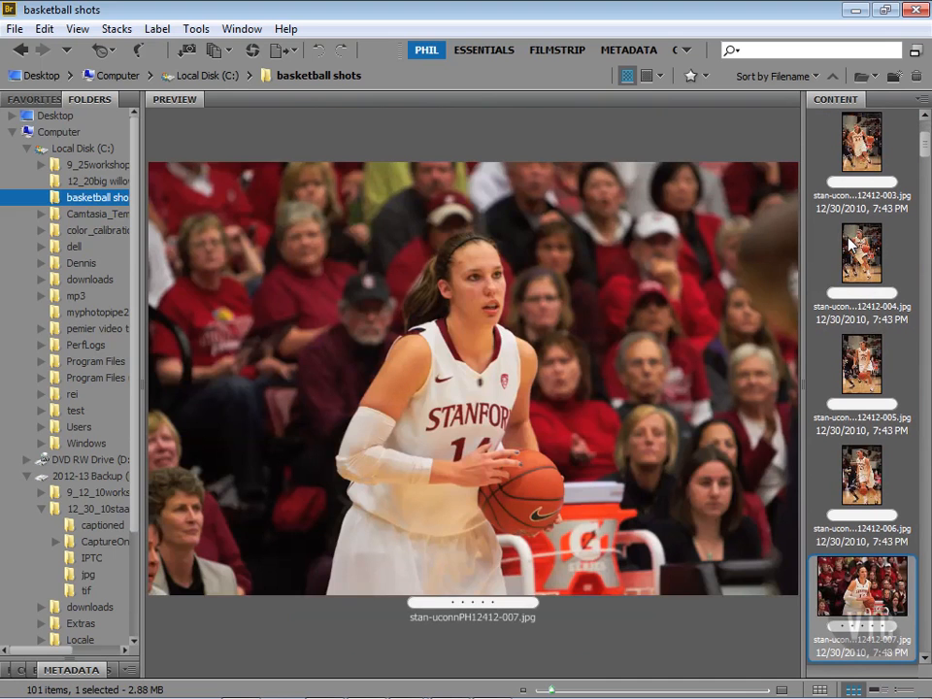
Open Batch Rename again for the selected photo in the basketball shots folder.
left_click(197, 30)
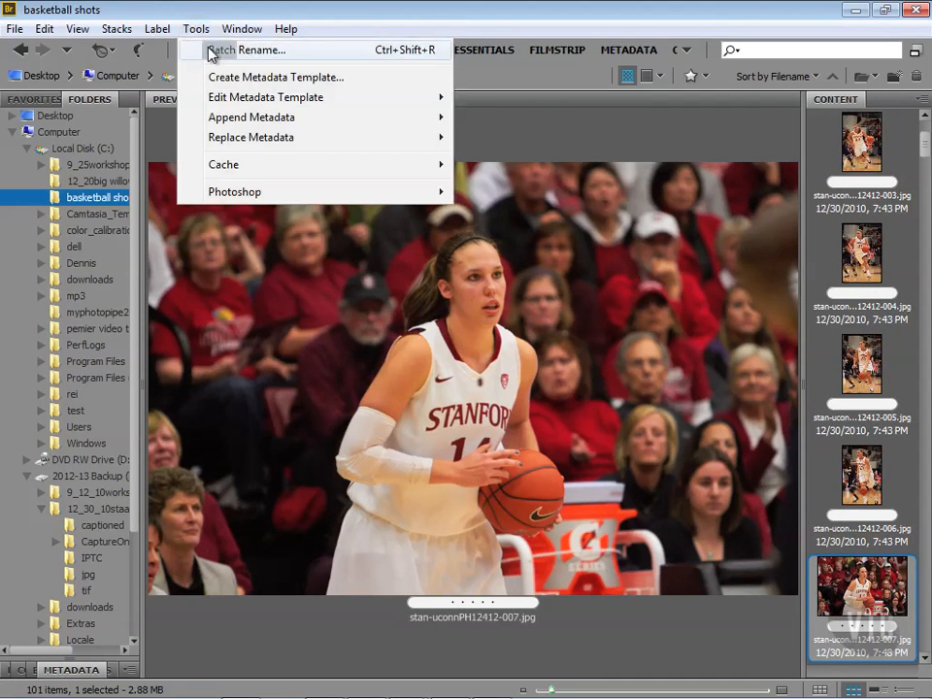
left_click(212, 48)
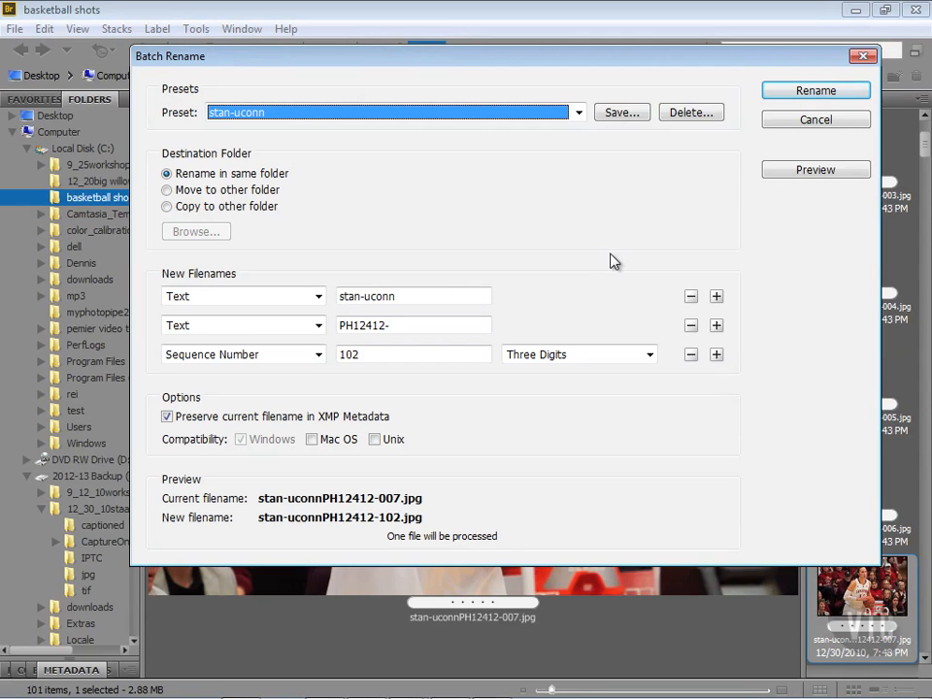